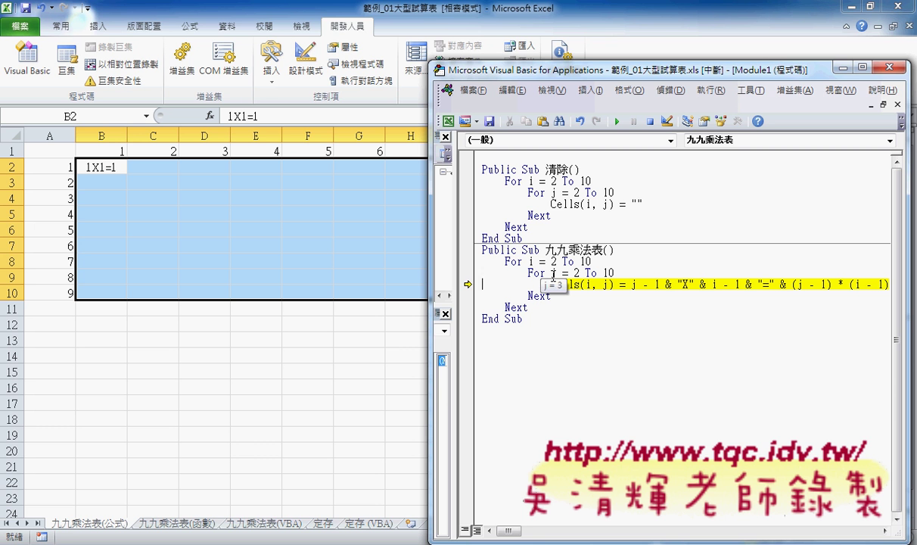
- Step through the 九九乘法表 macro a few lines, then let it finish filling B2:J10 with 1X1=1 to 9X9=81
mouse_move(553, 274)
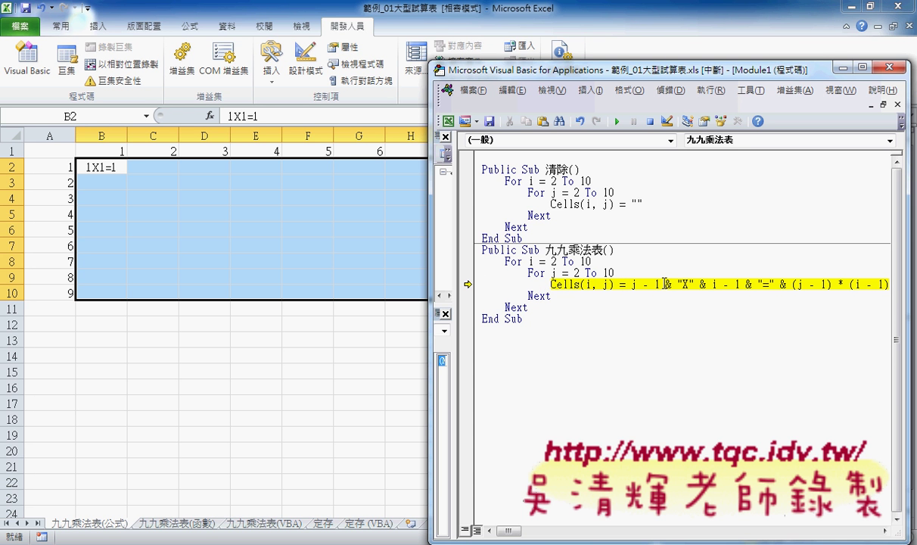
key("F8")
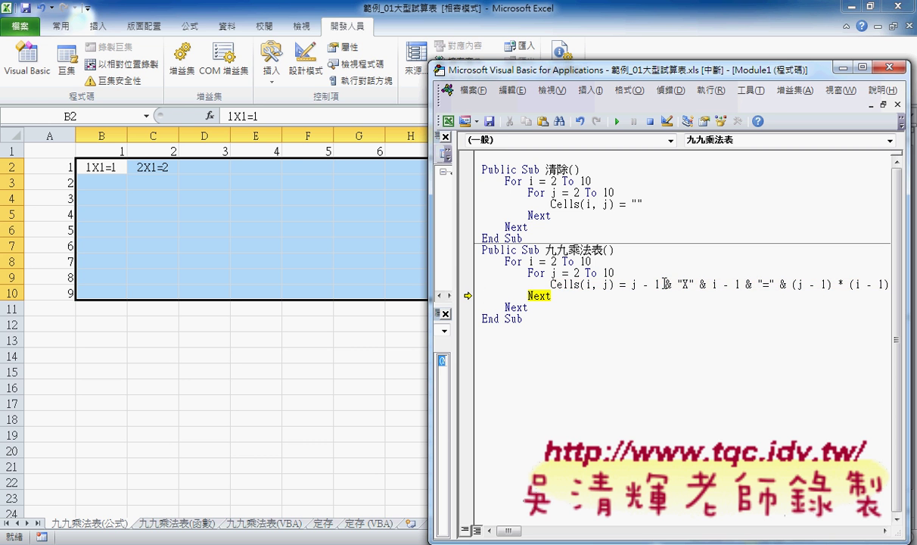
key("F8")
key("F8")
key("F8")
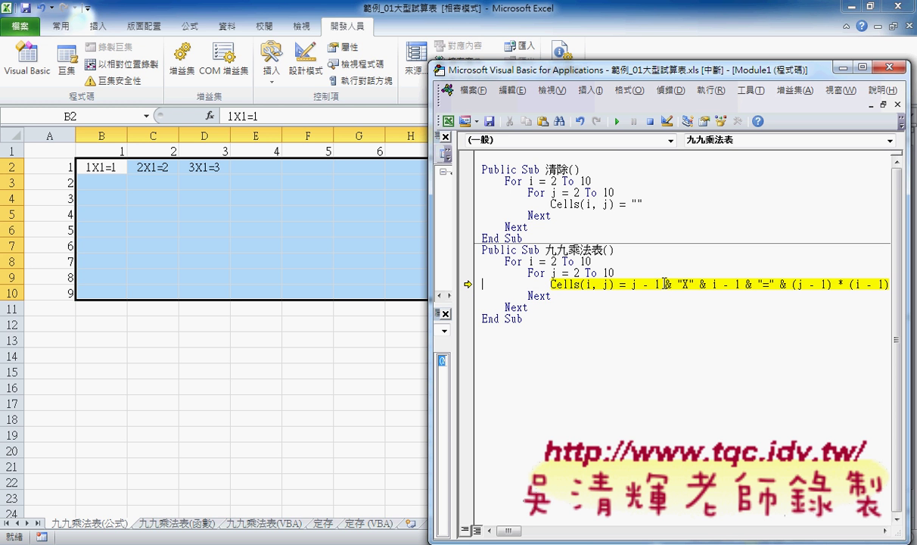
key("F8")
key("F8")
key("F8")
key("F8")
key("F8")
key("F8")
key("F8")
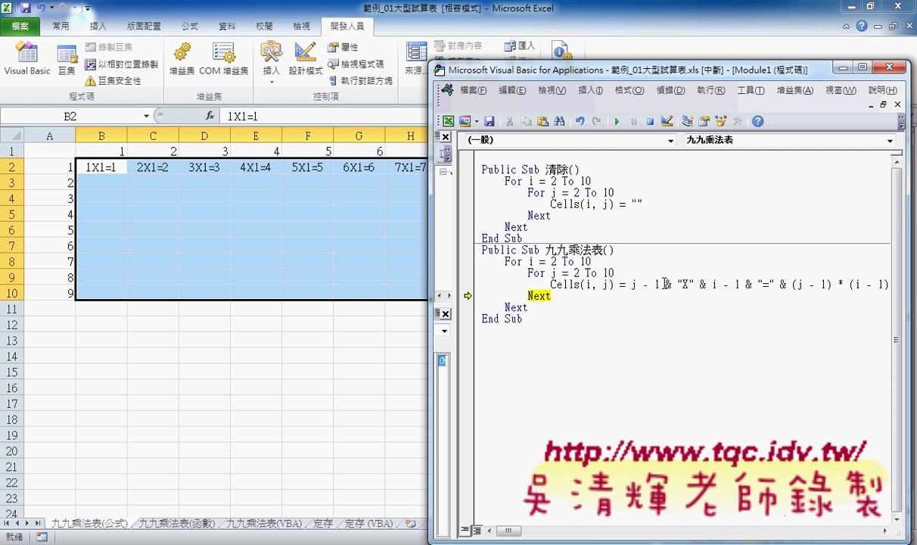
left_click_drag(429, 262, 550, 263)
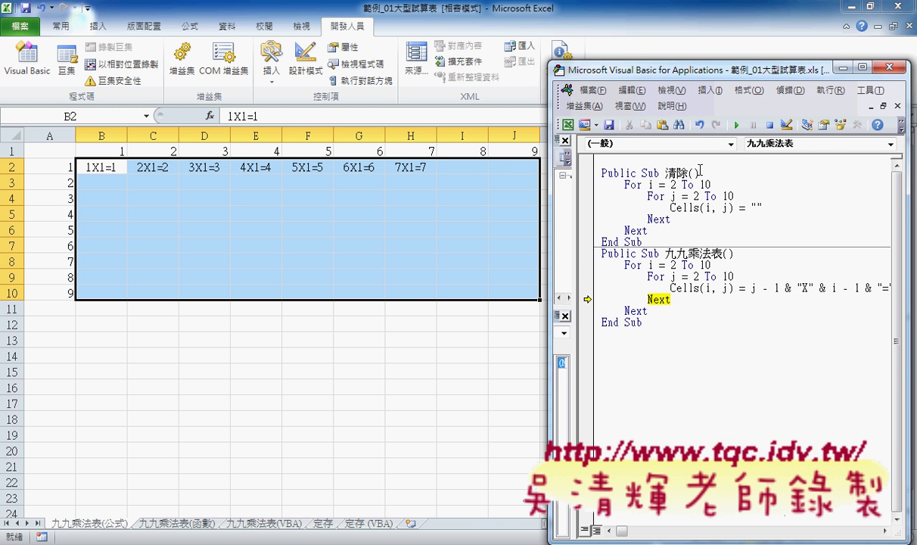
left_click(738, 127)
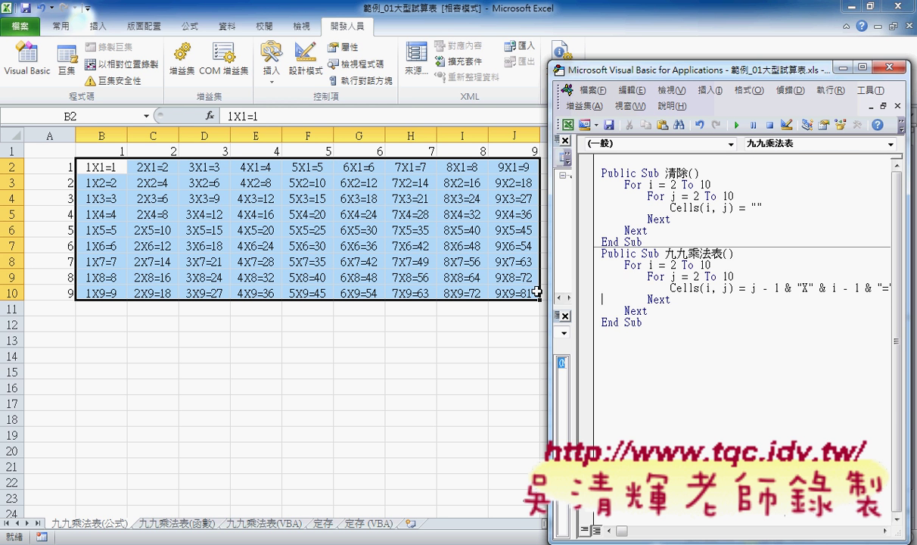
- Widen the code window, highlight the Cells expression that builds each product's text, then return to the worksheet
left_click_drag(549, 288, 131, 287)
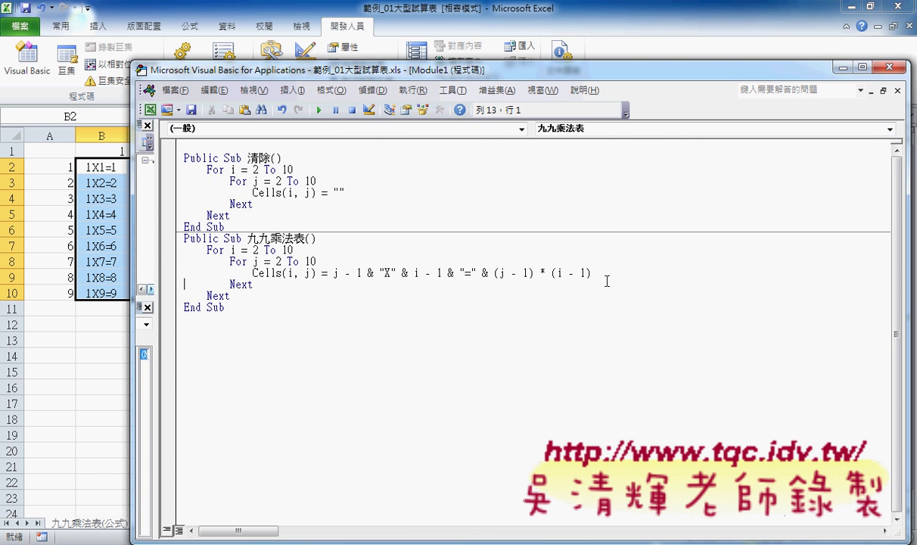
left_click_drag(605, 274, 334, 274)
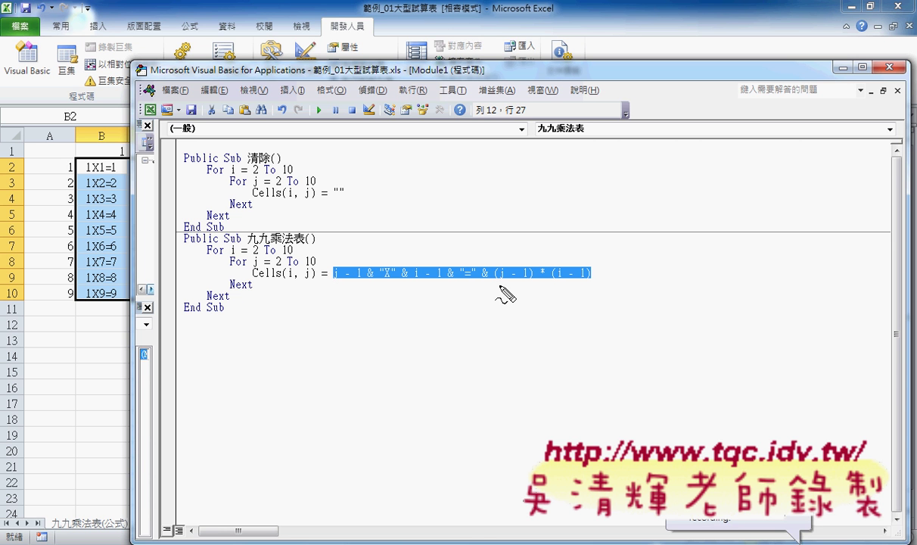
mouse_move(588, 283)
left_mouse_down()
mouse_move(492, 283)
mouse_move(602, 259)
mouse_move(597, 286)
left_mouse_up()
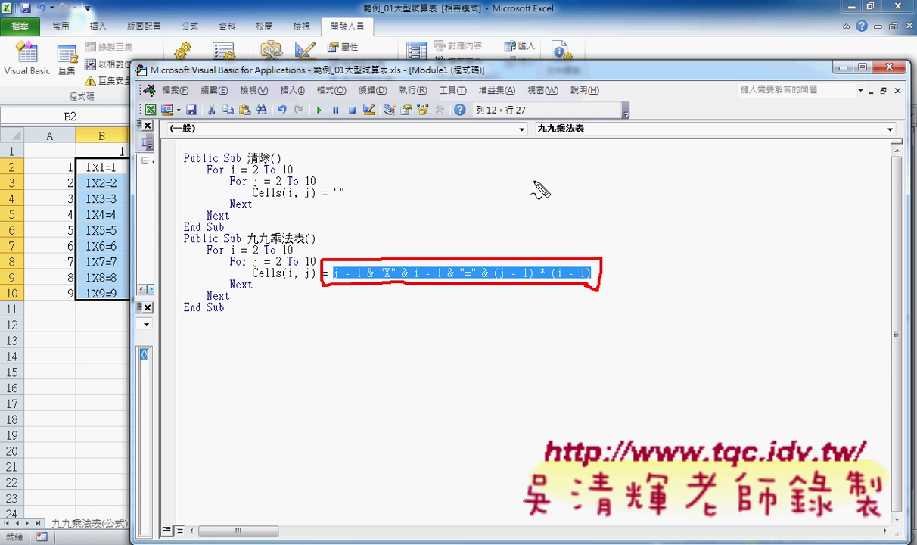
key("Escape")
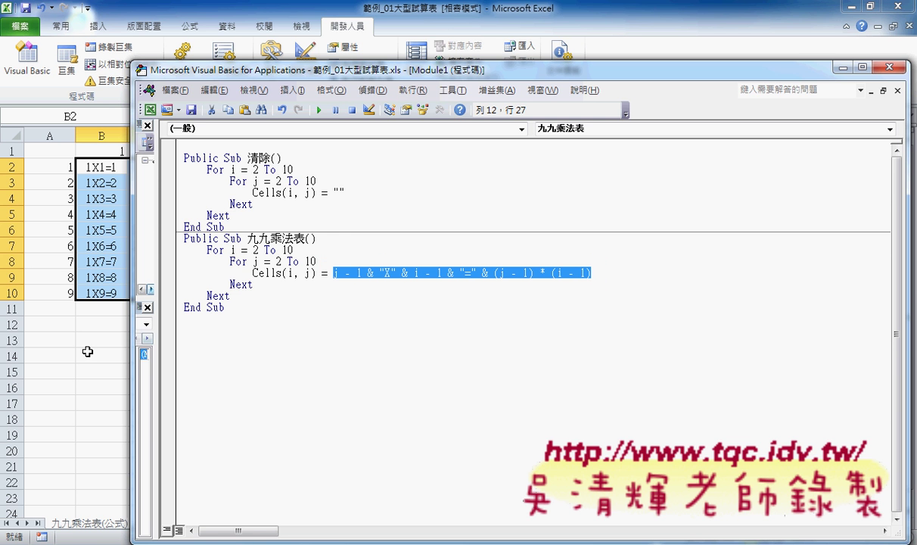
left_click(83, 339)
- Draw a form button near K2 and assign it the 九九乘法表 macro
left_click(588, 167)
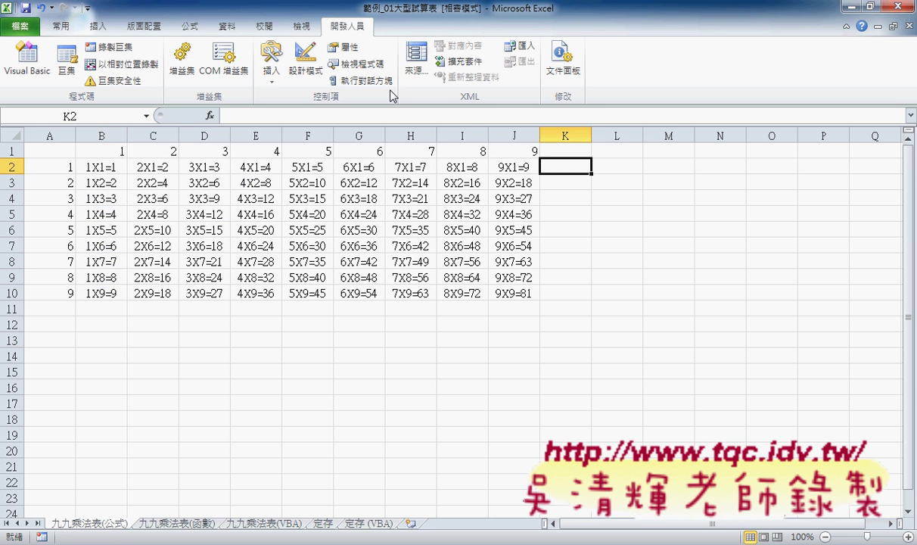
left_click(279, 78)
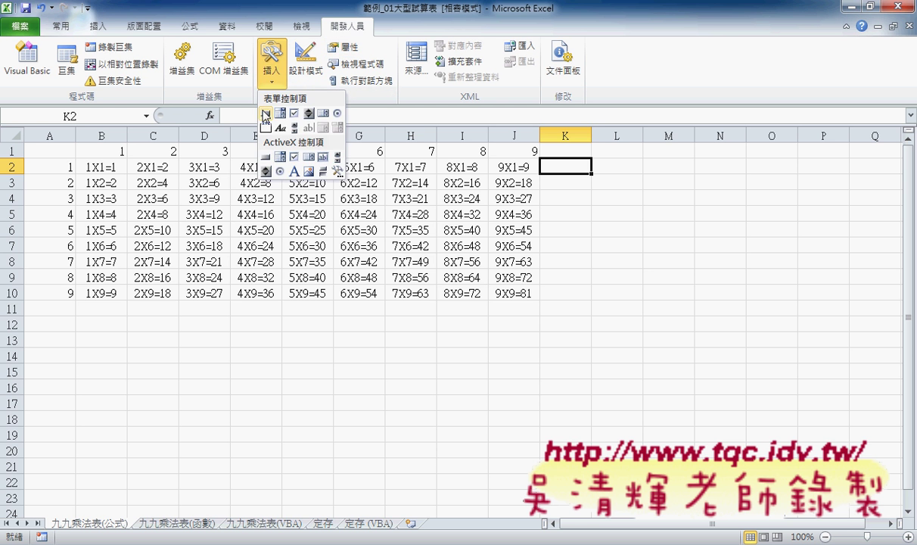
left_click(265, 113)
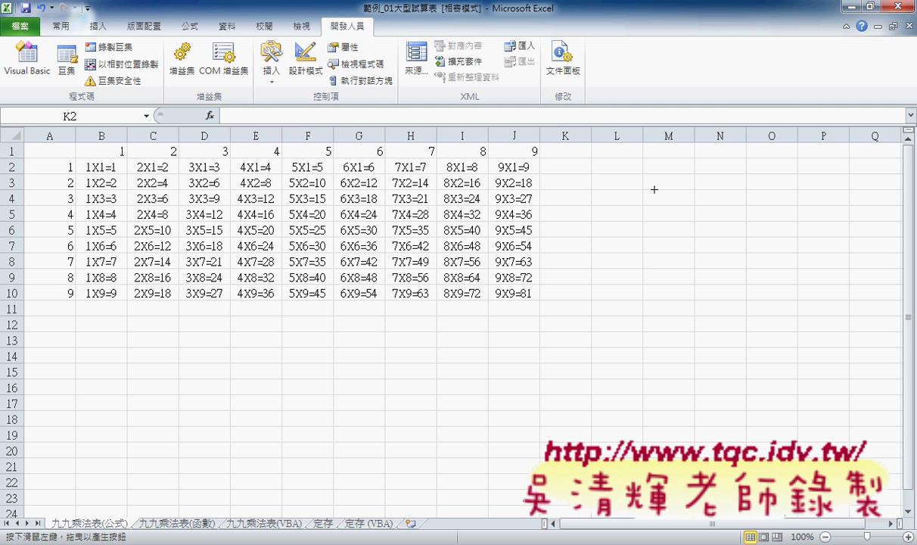
left_click_drag(621, 182, 542, 156)
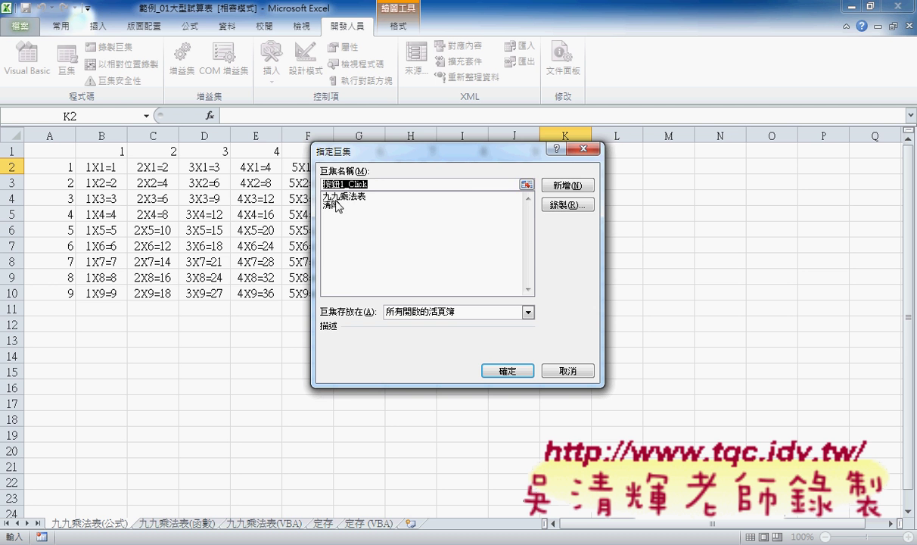
left_click(324, 196)
right_click(345, 184)
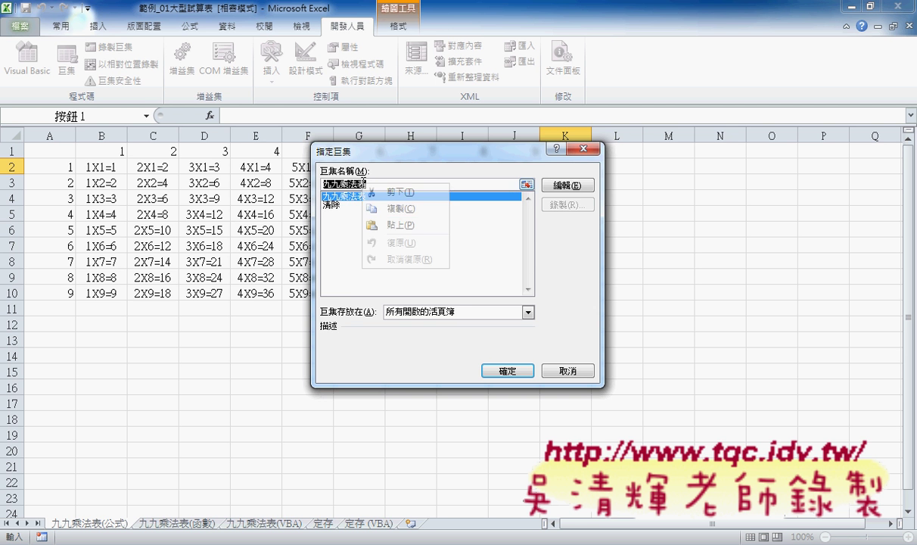
left_click(374, 212)
left_click(499, 350)
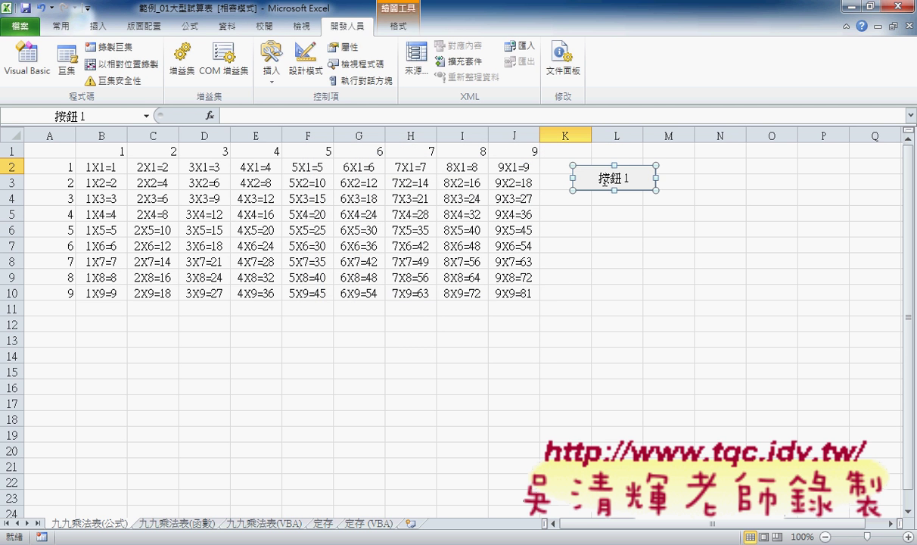
- Replace the button's default caption with 九九乘法表
left_click(604, 179)
key("Delete")
key("Delete")
key("Delete")
key("Delete")
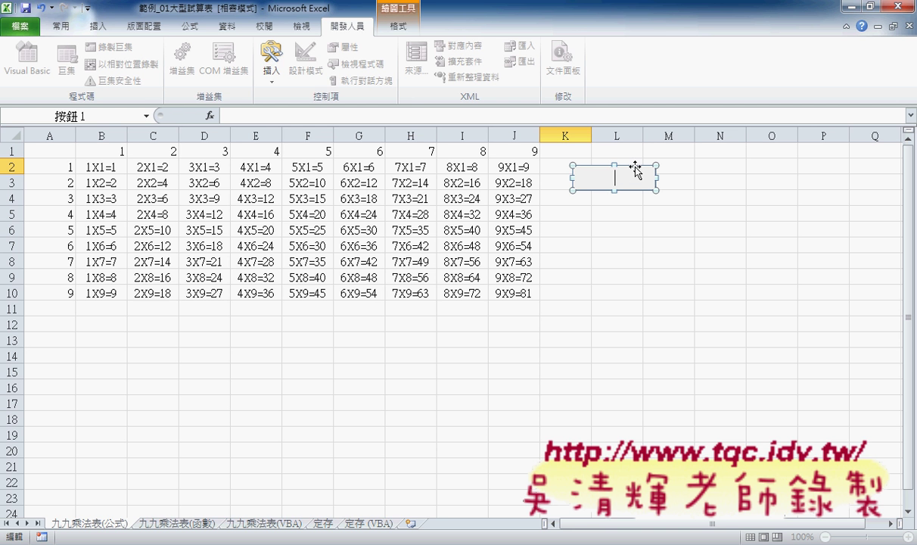
type("九九乘法表")
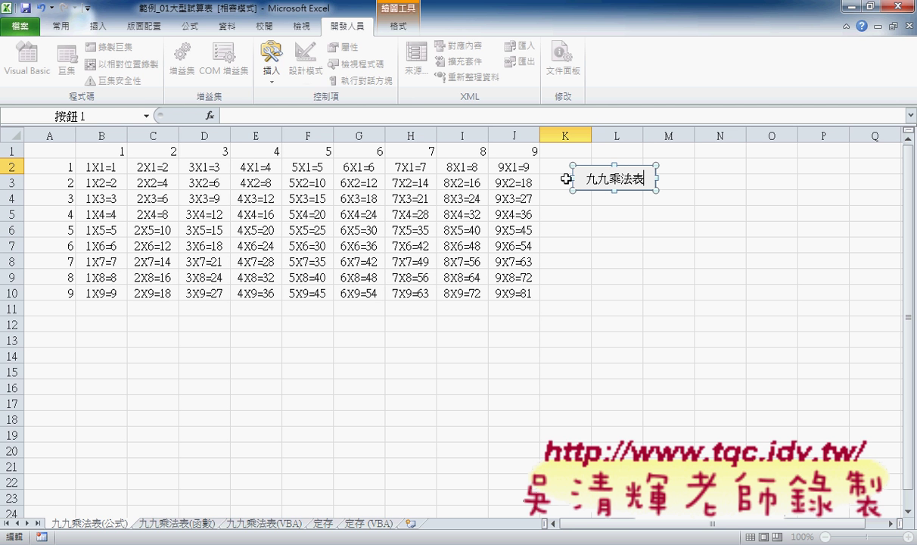
left_click(271, 64)
left_click(251, 112)
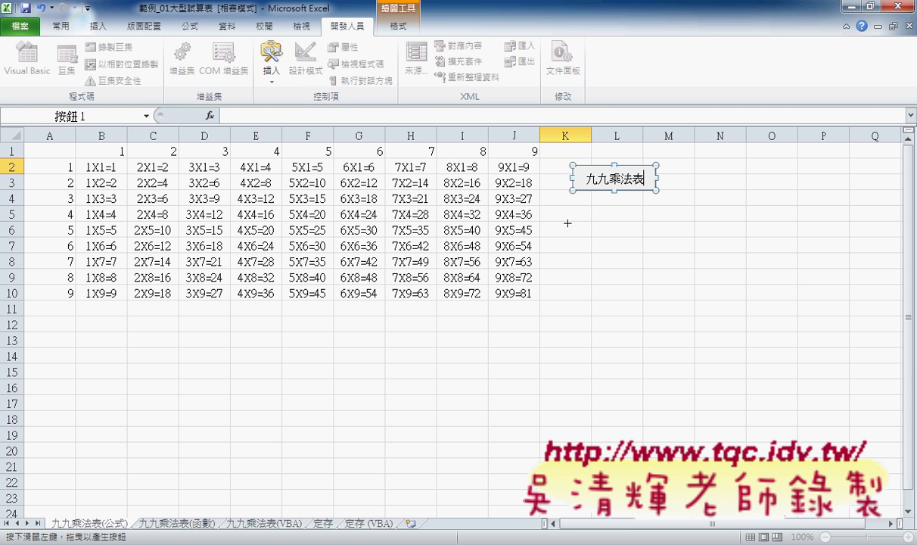
- Draw a second form button below the first and assign it the 清除 macro
left_click_drag(542, 186, 625, 219)
left_click(362, 153)
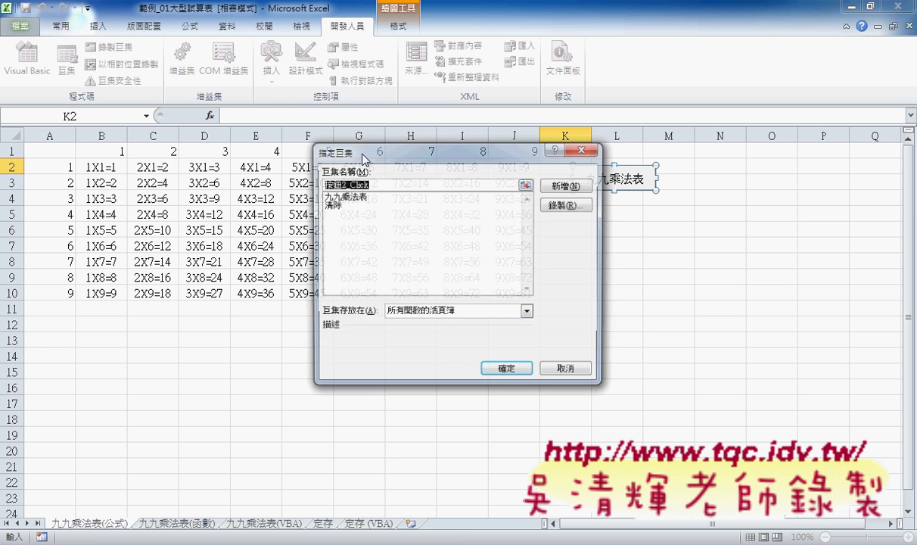
left_click(332, 204)
left_click_drag(341, 184, 310, 181)
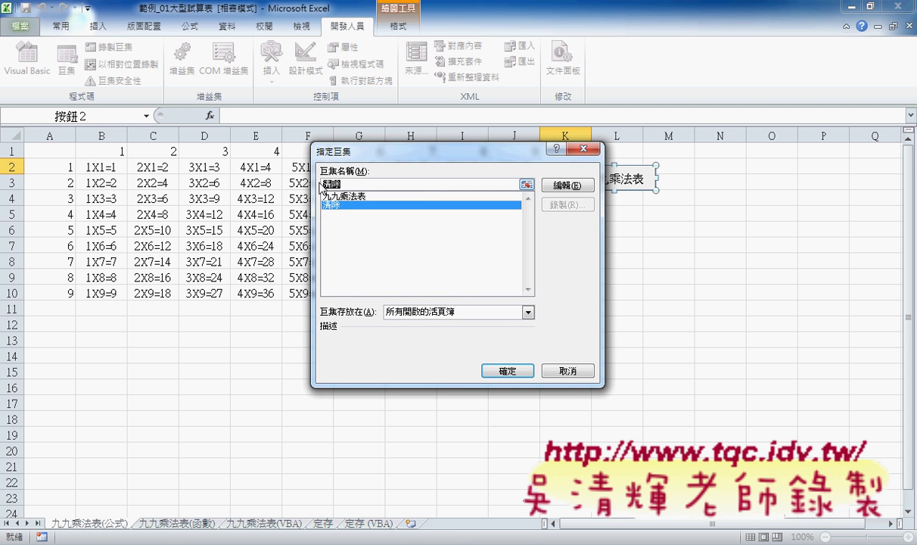
right_click(322, 183)
left_click(363, 209)
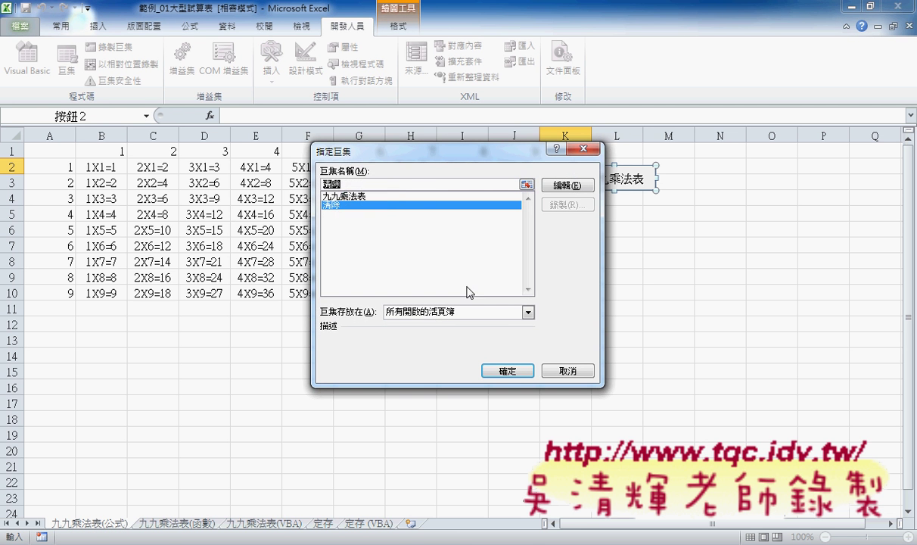
left_click(508, 370)
- Replace the second button's default label with 清除
key("Delete")
key("Delete")
key("Delete")
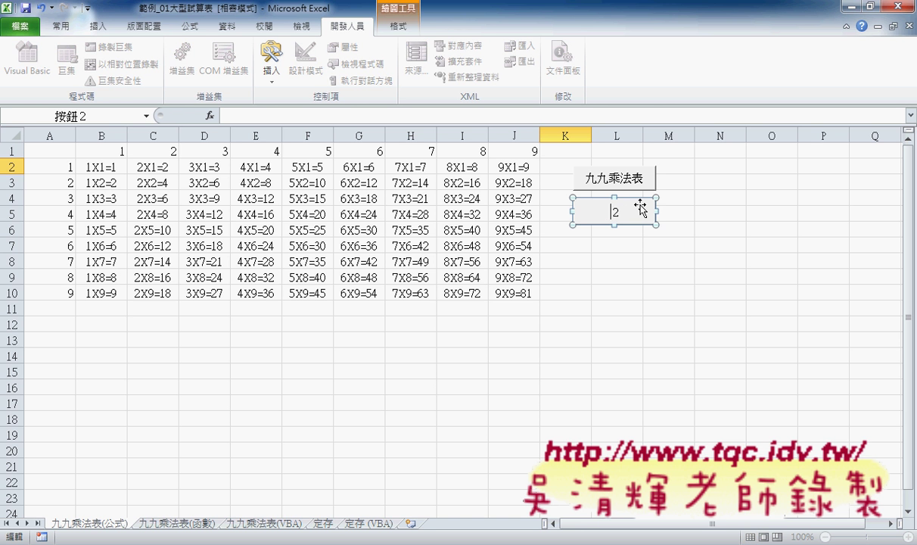
key("Delete")
key("ctrl+v")
left_click(646, 258)
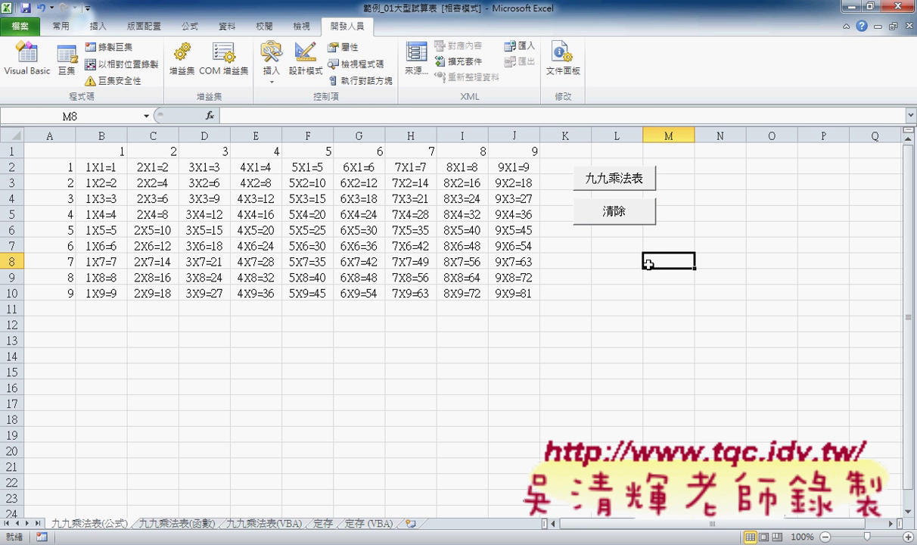
left_click(618, 221)
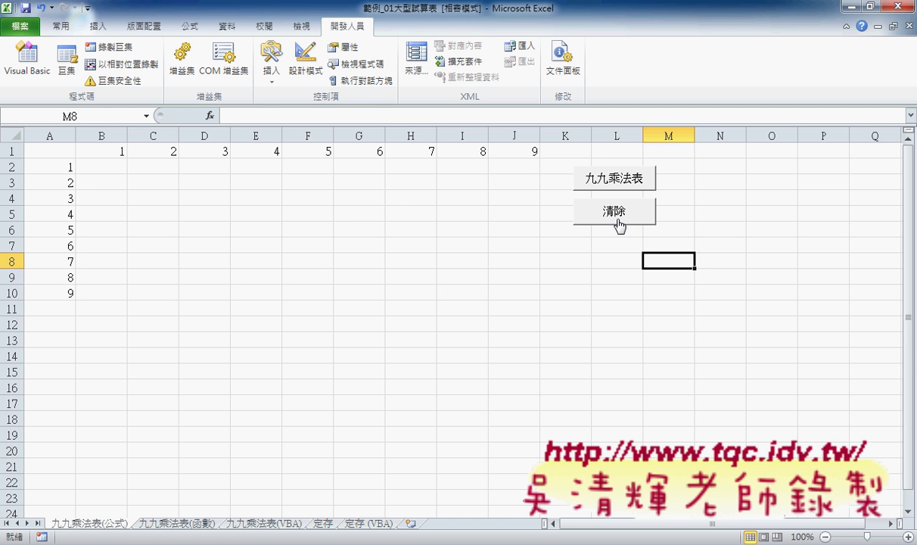
left_click(628, 182)
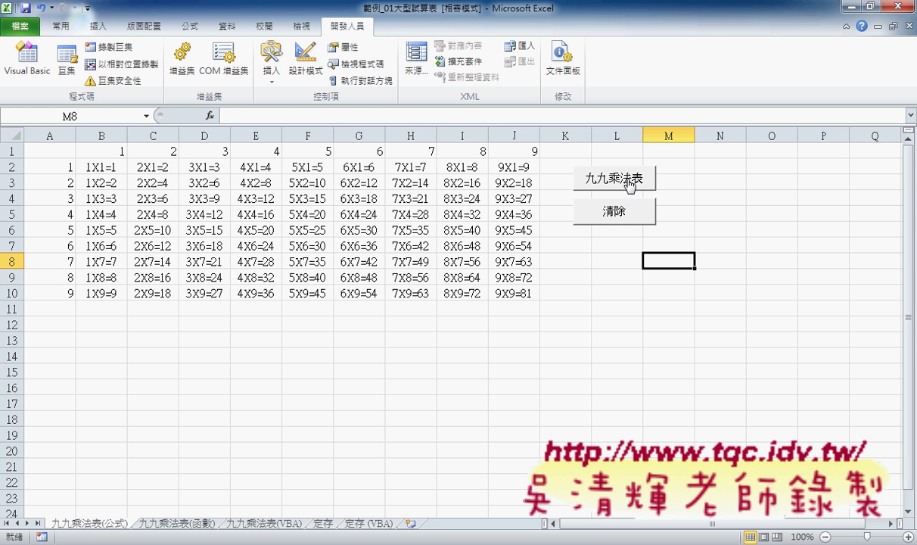
left_click(613, 217)
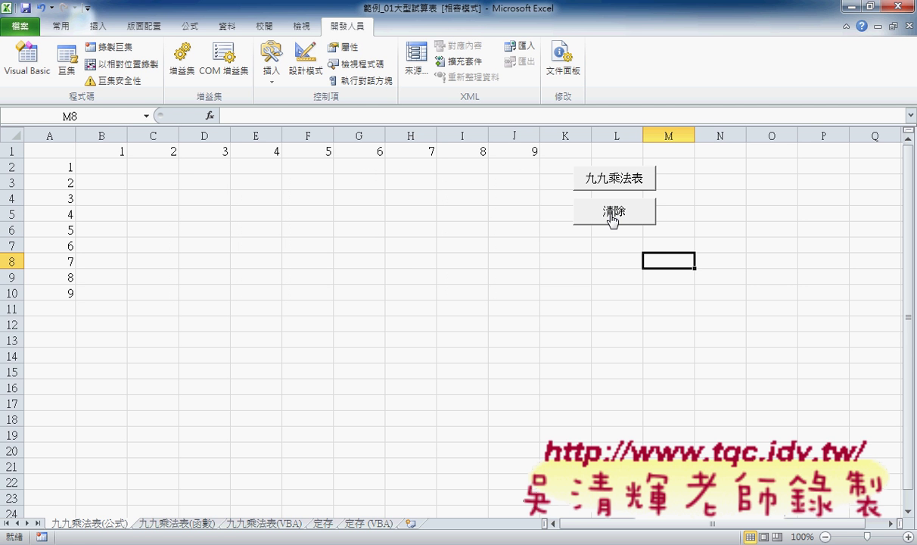
left_click(620, 181)
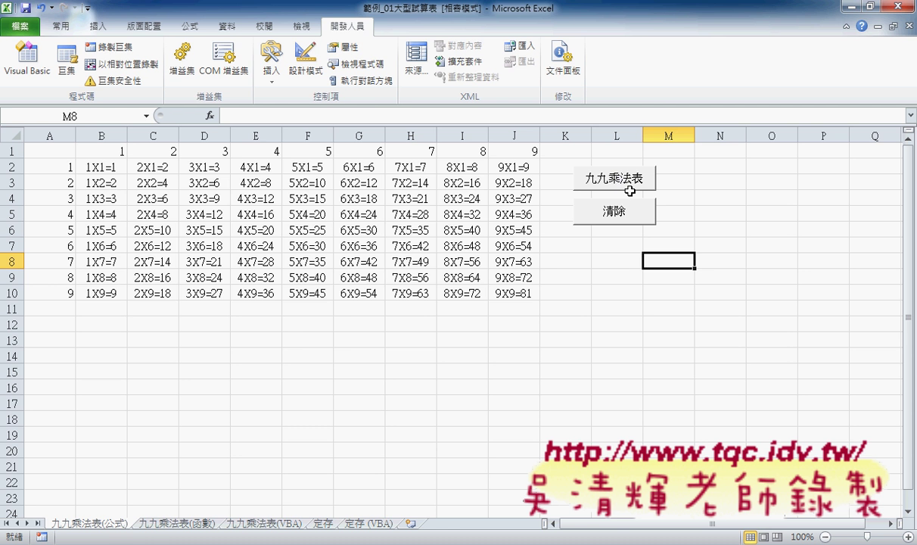
- Clear and refill the multiplication table with the two buttons, then switch to the Google Docs notes
left_click(614, 212)
left_click(620, 184)
key("alt+Tab")
- Scroll down to the VBA section and select the code of both Public Sub macros
scroll(330, 338, "down", 4)
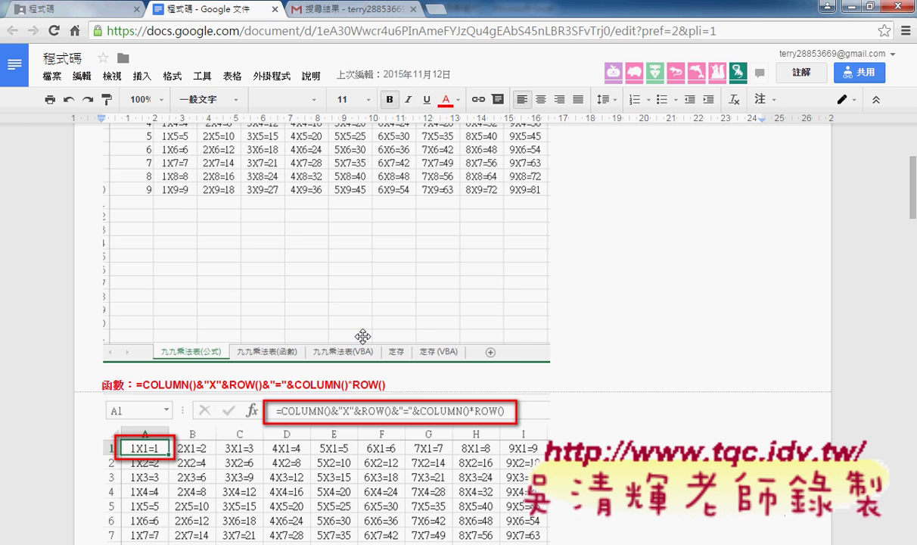
scroll(360, 333, "down", 2)
scroll(360, 333, "down", 5)
scroll(366, 332, "down", 2)
scroll(366, 331, "down", 3)
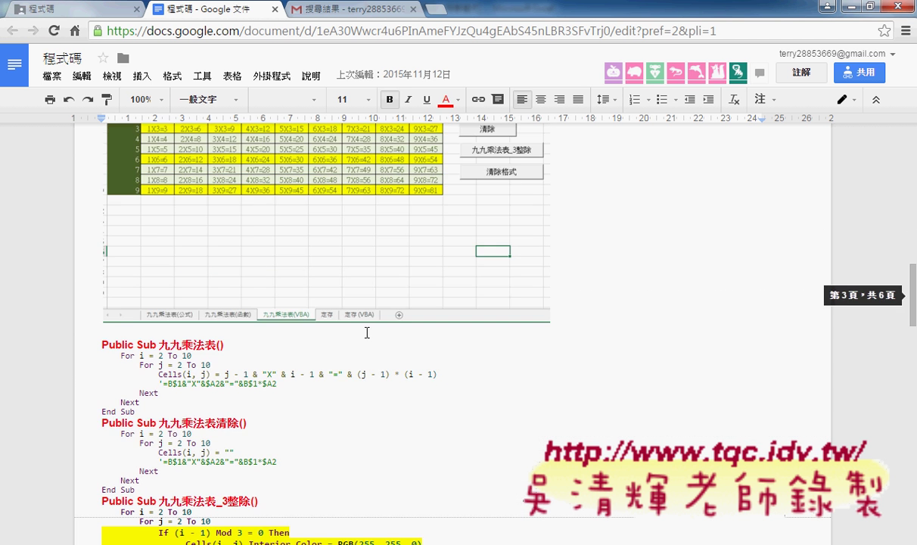
scroll(363, 331, "down", 2)
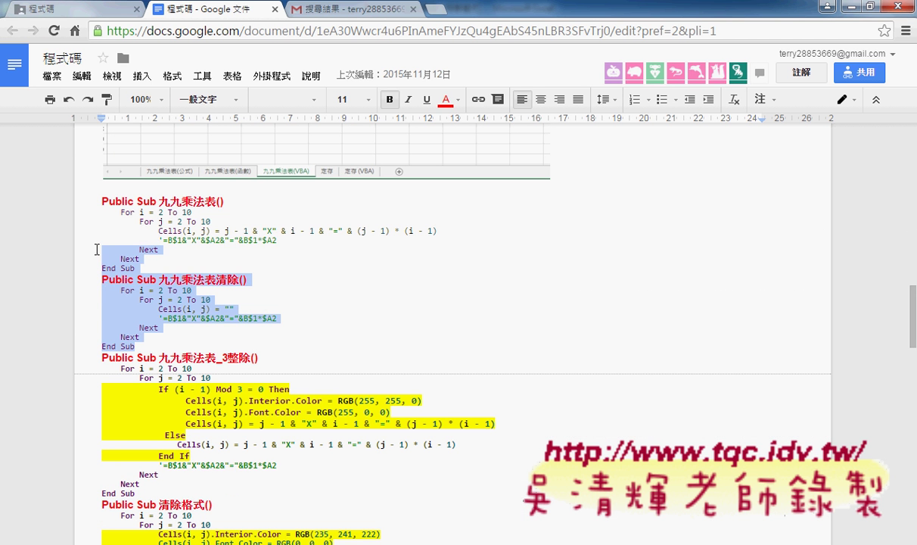
left_click_drag(123, 342, 97, 198)
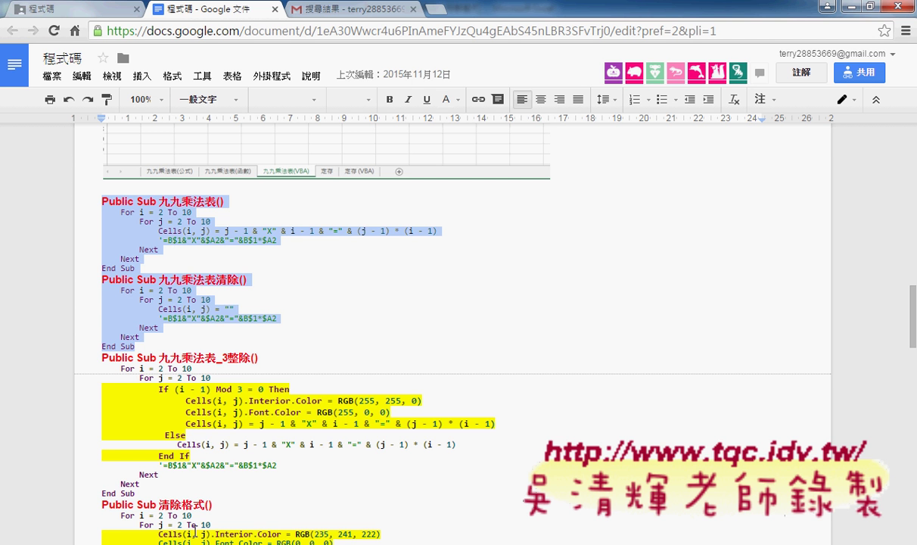
- Bring the VBA editor forward, then narrow it and shift it right so worksheet columns E–H show beside it
left_click(241, 542)
left_click(305, 469)
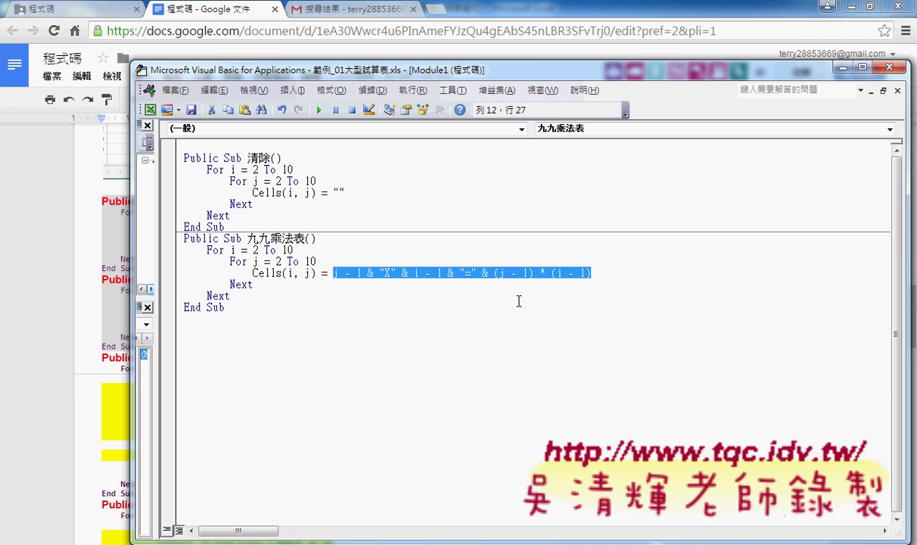
left_click_drag(900, 224, 653, 224)
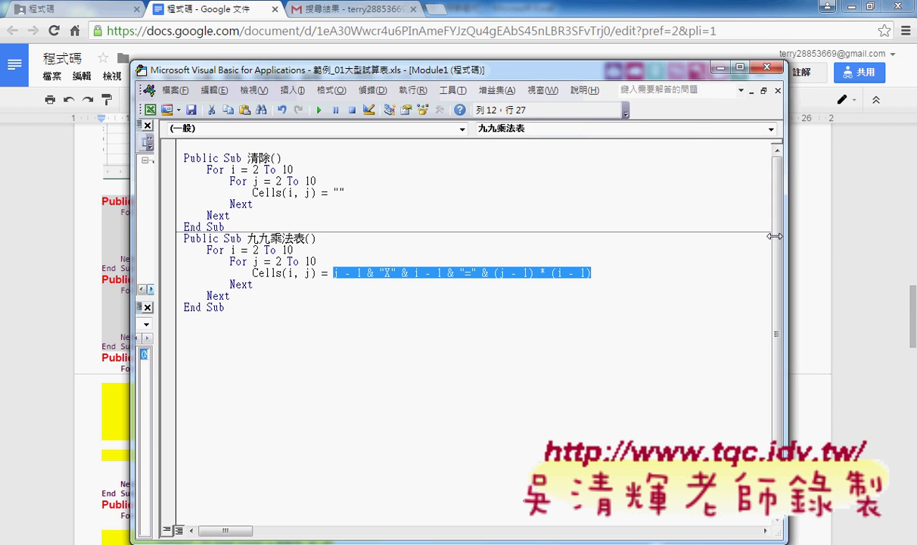
left_click_drag(424, 69, 539, 38)
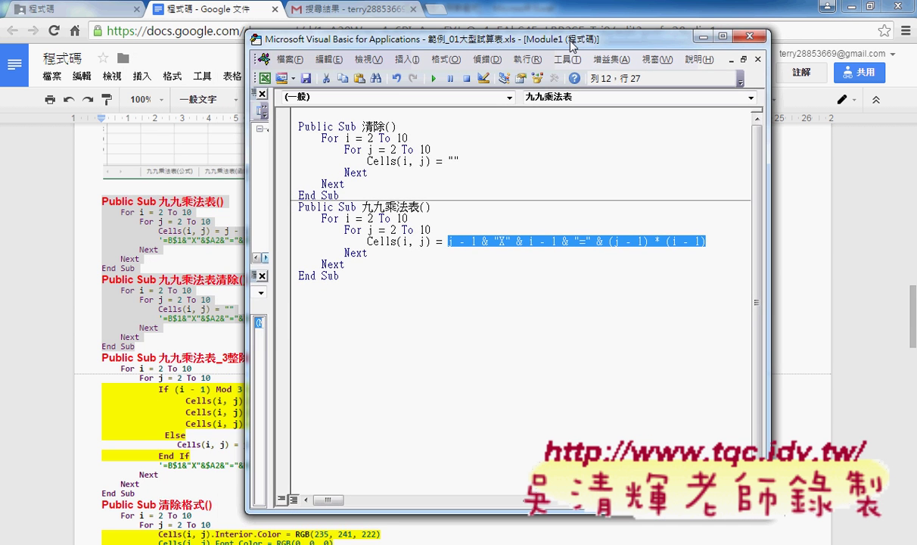
left_click(215, 472)
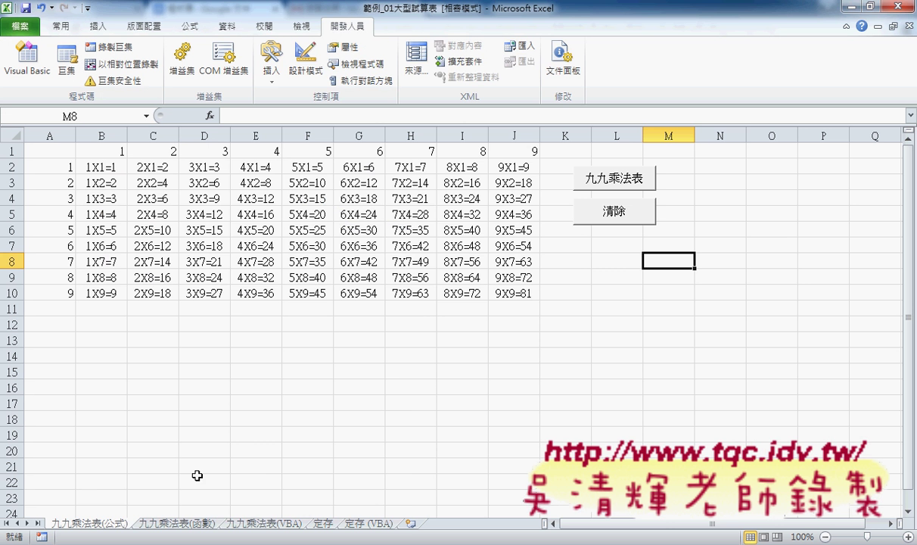
left_click(316, 471)
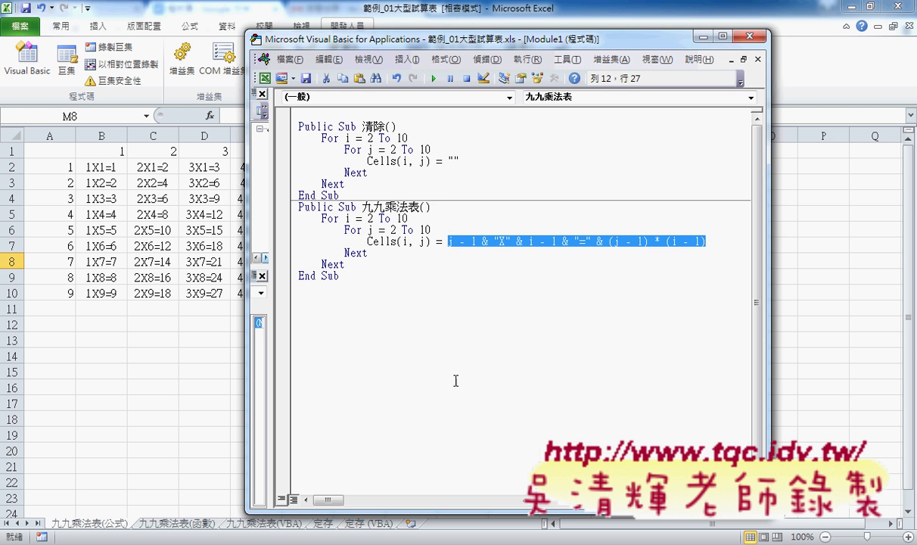
left_click_drag(493, 31, 664, 31)
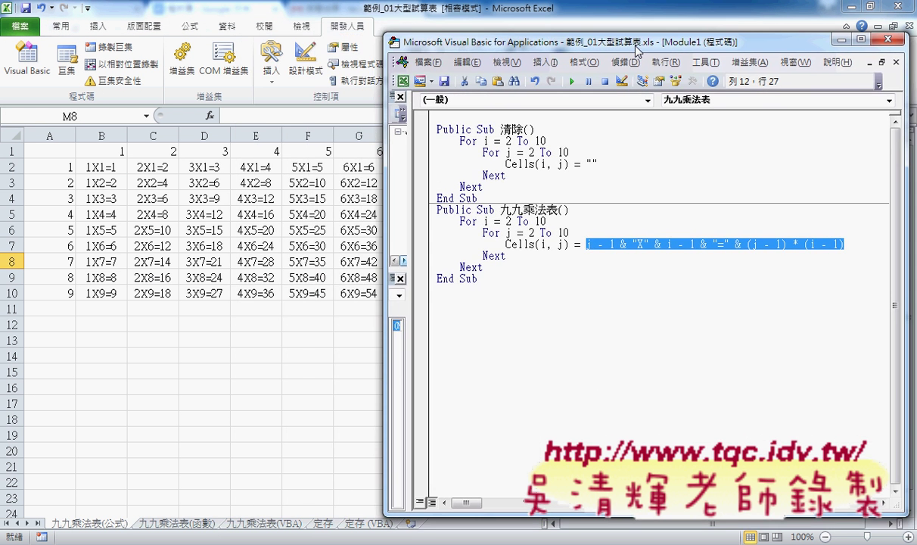